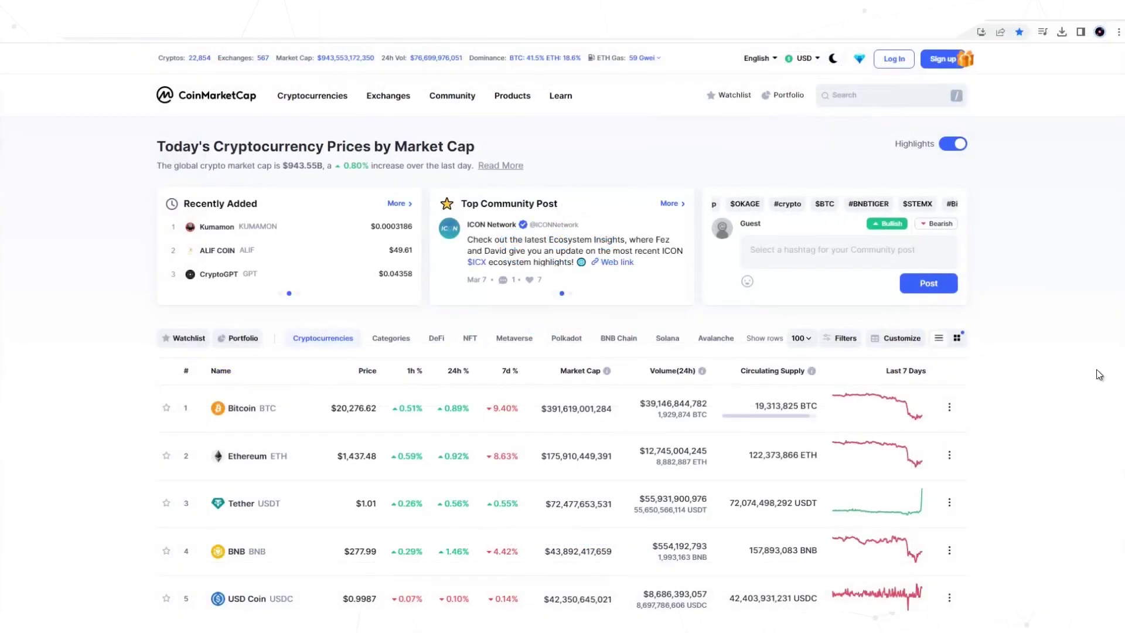
Copy Tether's Polygon contract address from the Contracts list on its CoinMarketCap page
scroll(1097, 328, "down", 2)
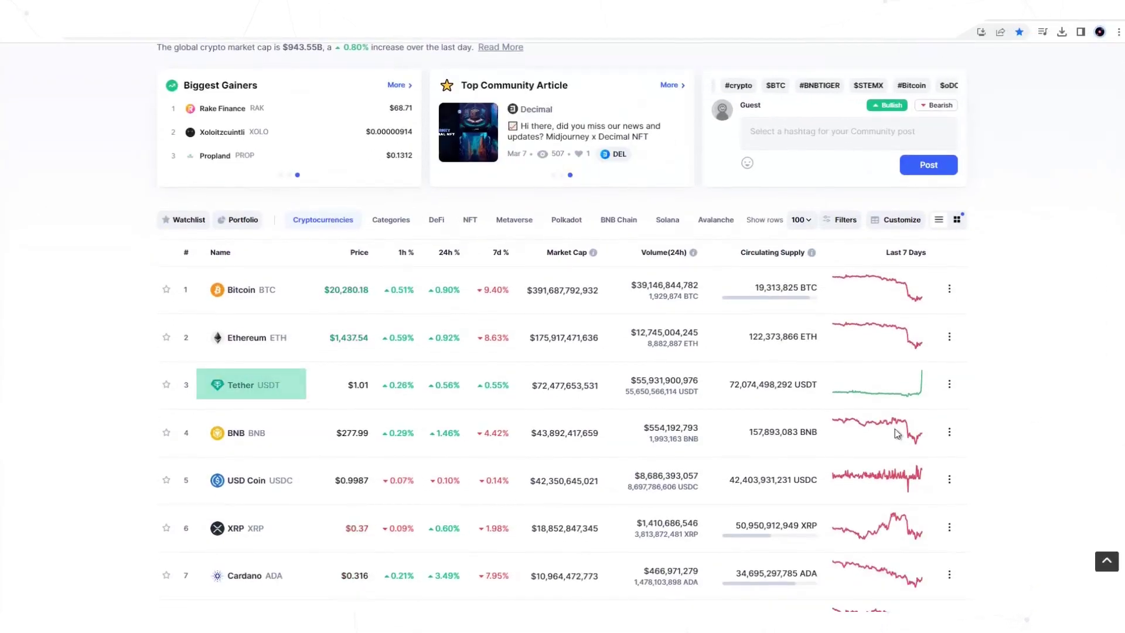
left_click(234, 385)
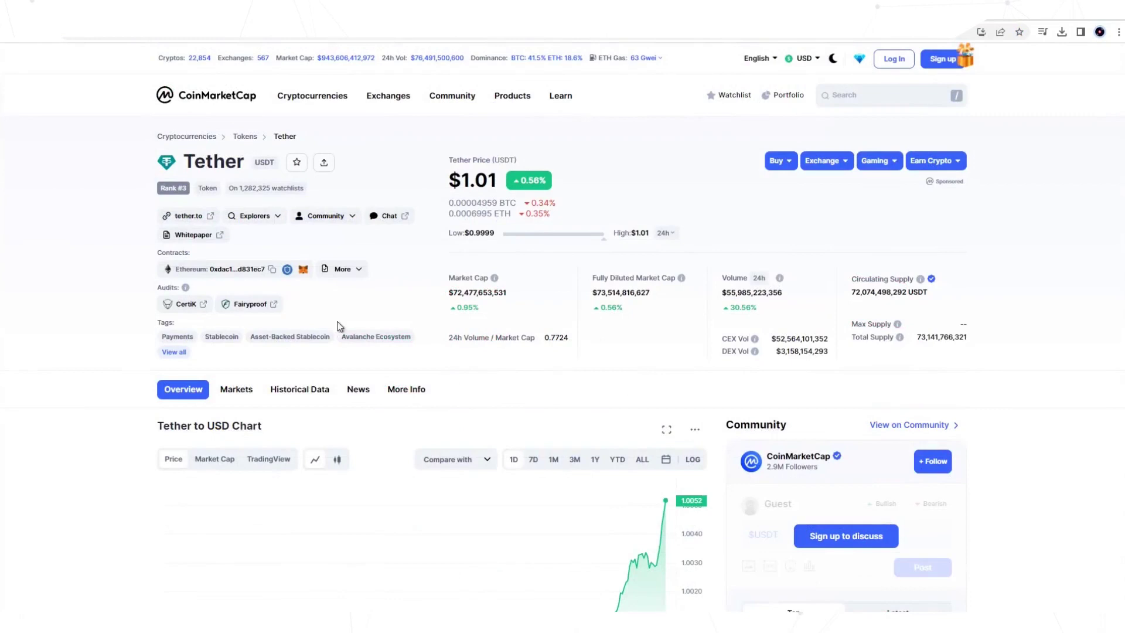
left_click(360, 274)
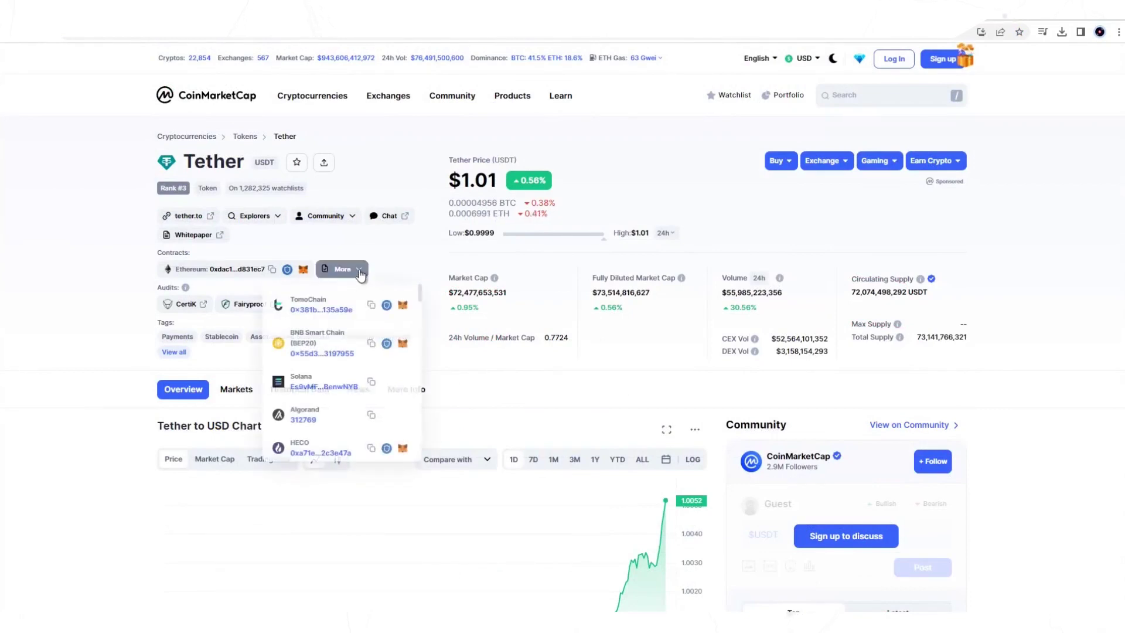
left_click_drag(419, 296, 419, 320)
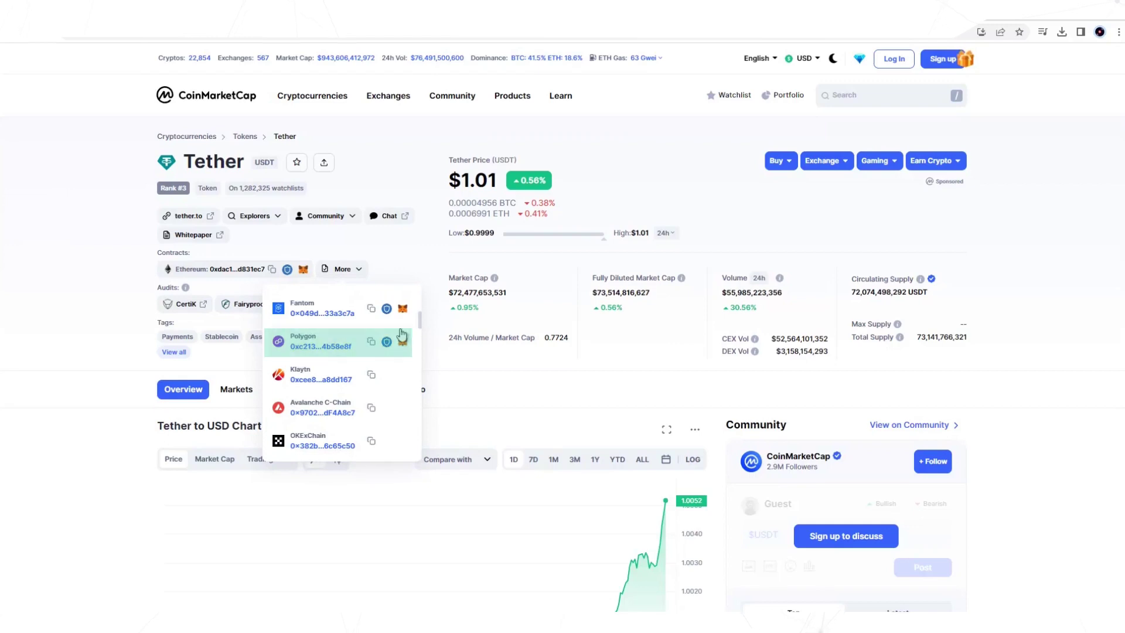
left_click(371, 342)
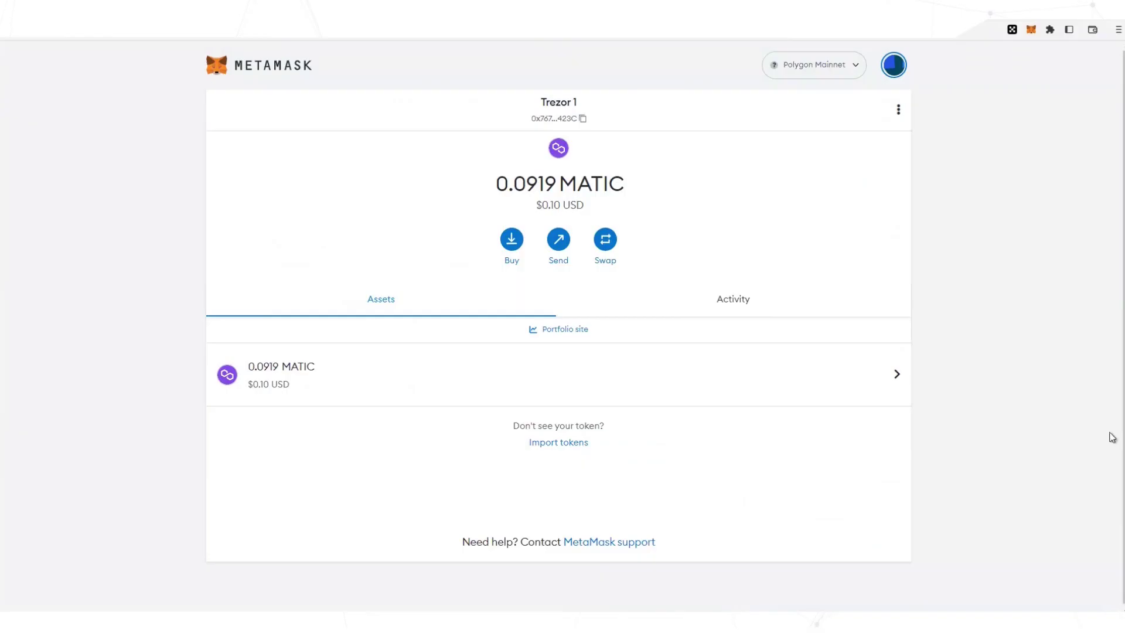
Paste the Polygon USDT contract address and import USDT into MetaMask as a custom token
left_click(557, 444)
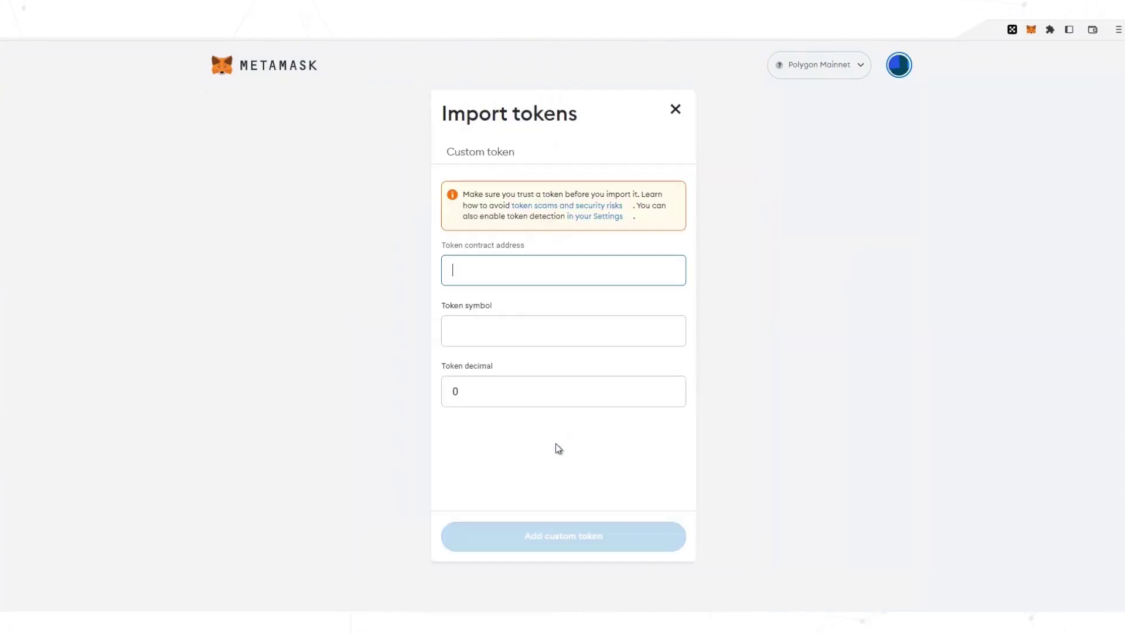
key("ctrl+v")
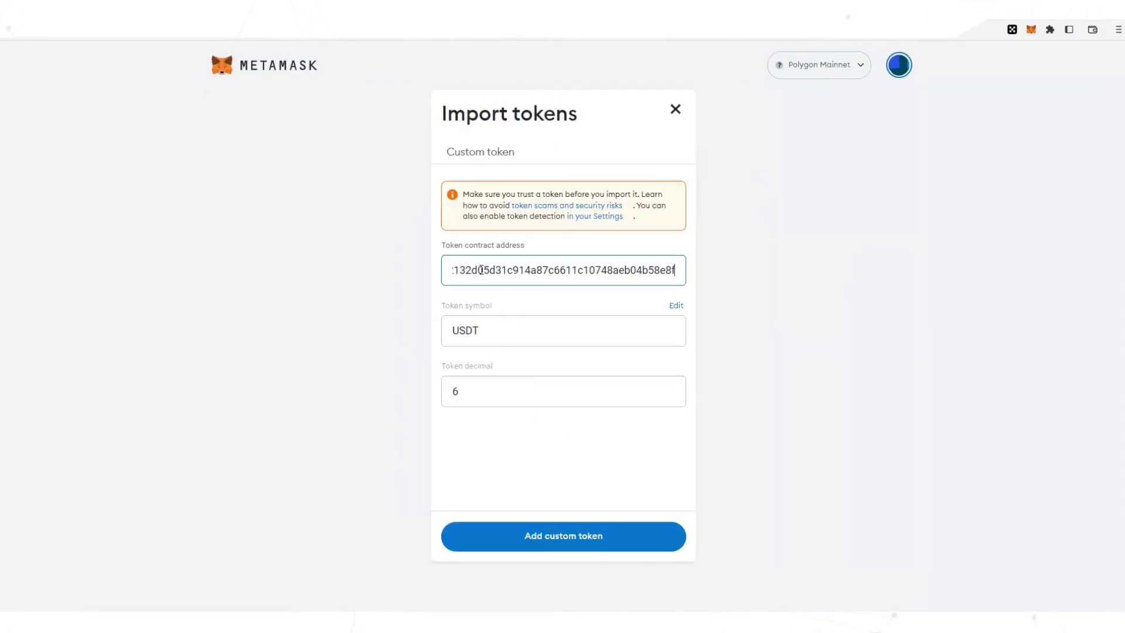
left_click(756, 444)
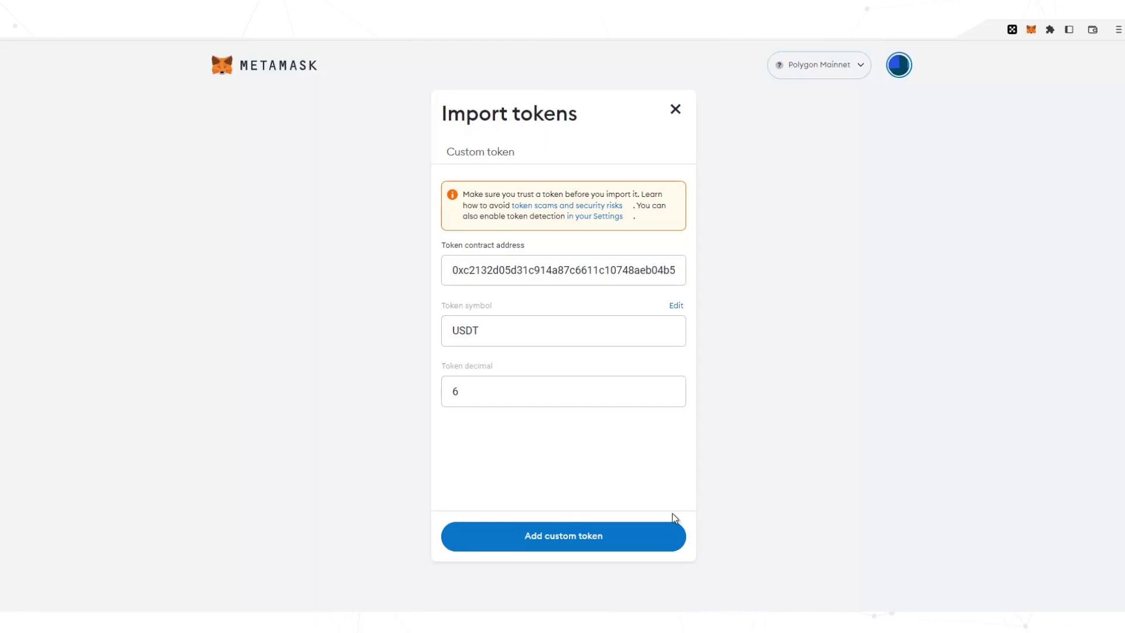
left_click(645, 538)
left_click(646, 537)
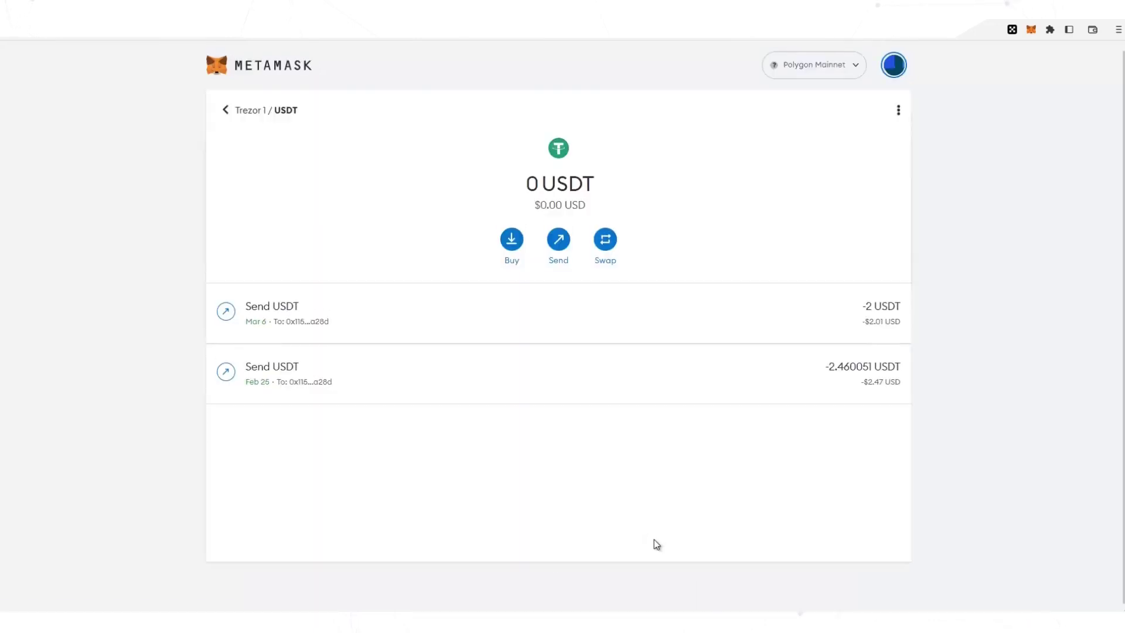
Send 2 USDT on Polygon from OKX Wallet to the pasted Trezor 1 account address
left_click(226, 110)
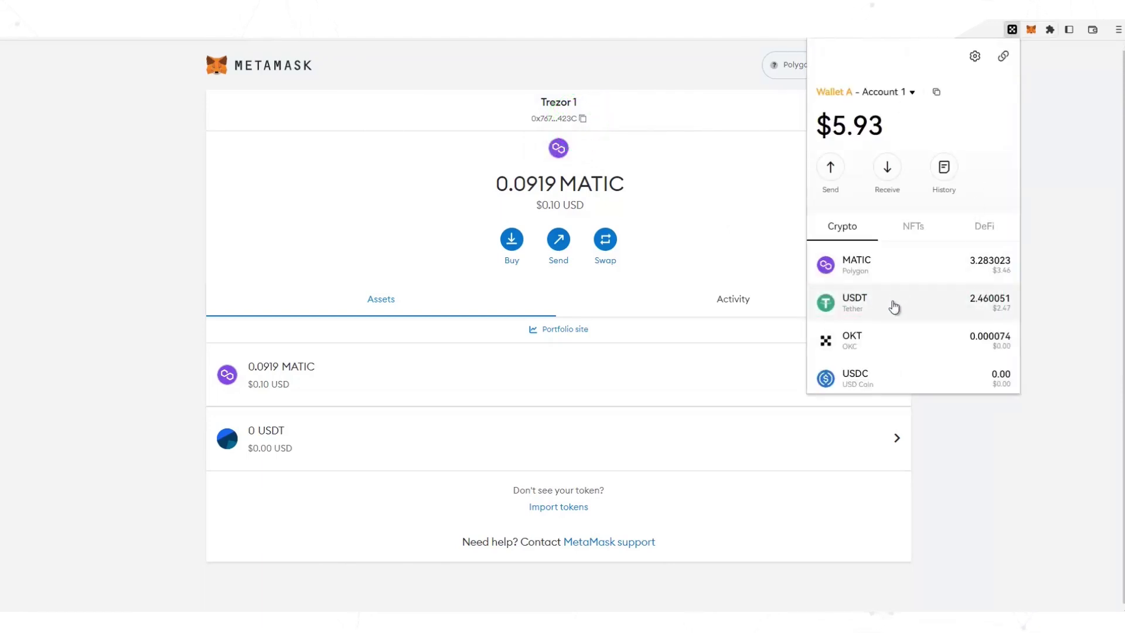
left_click(891, 301)
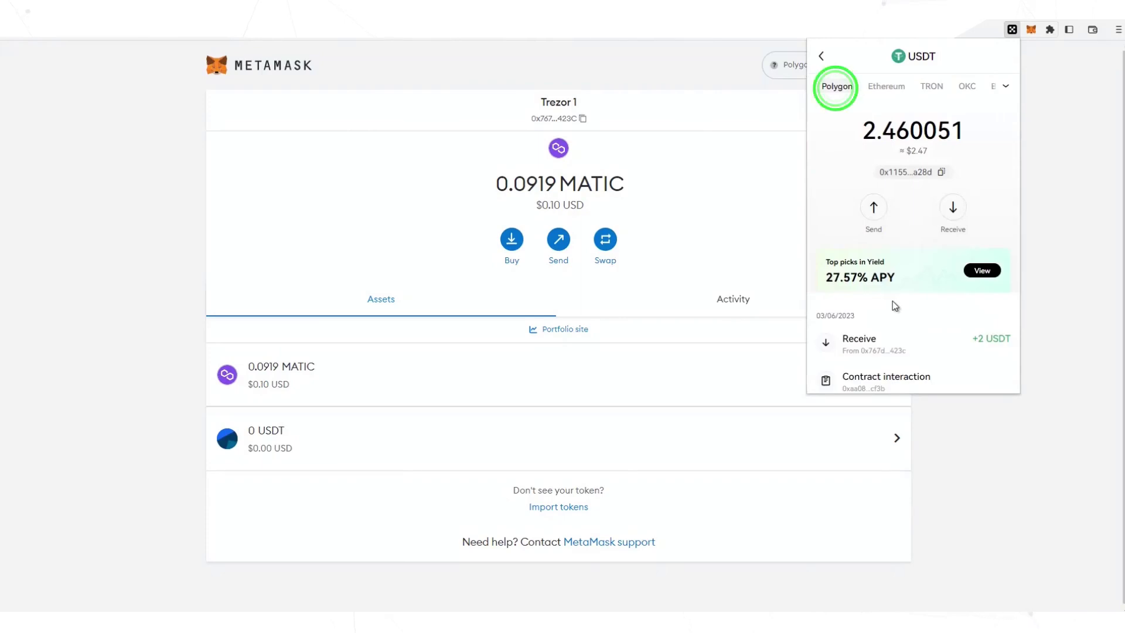
left_click(872, 206)
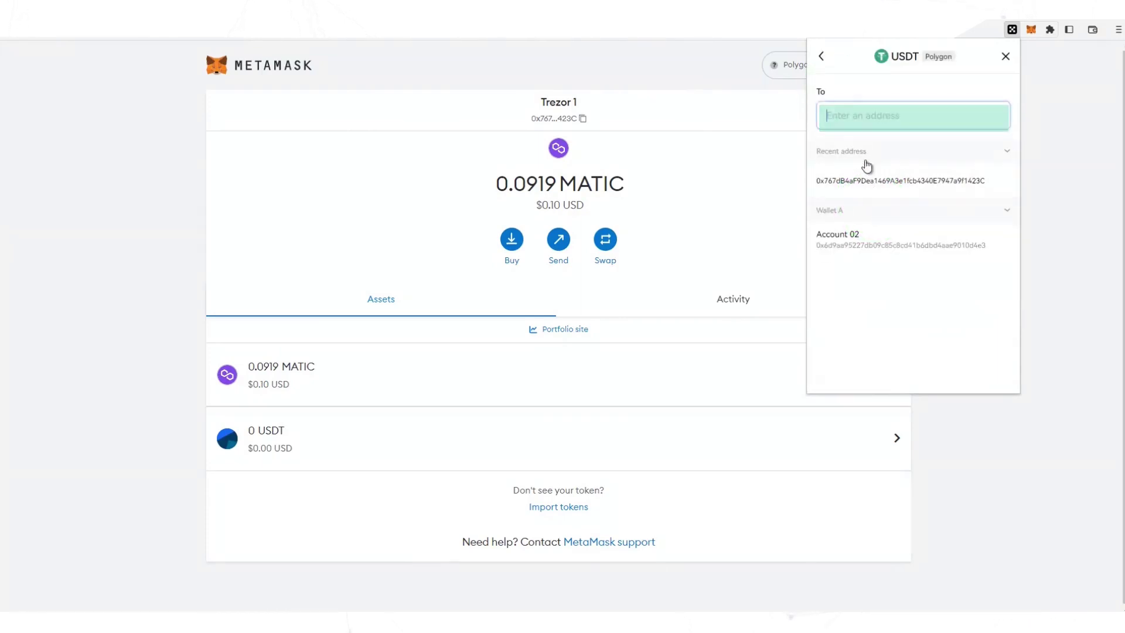
key("ctrl+v")
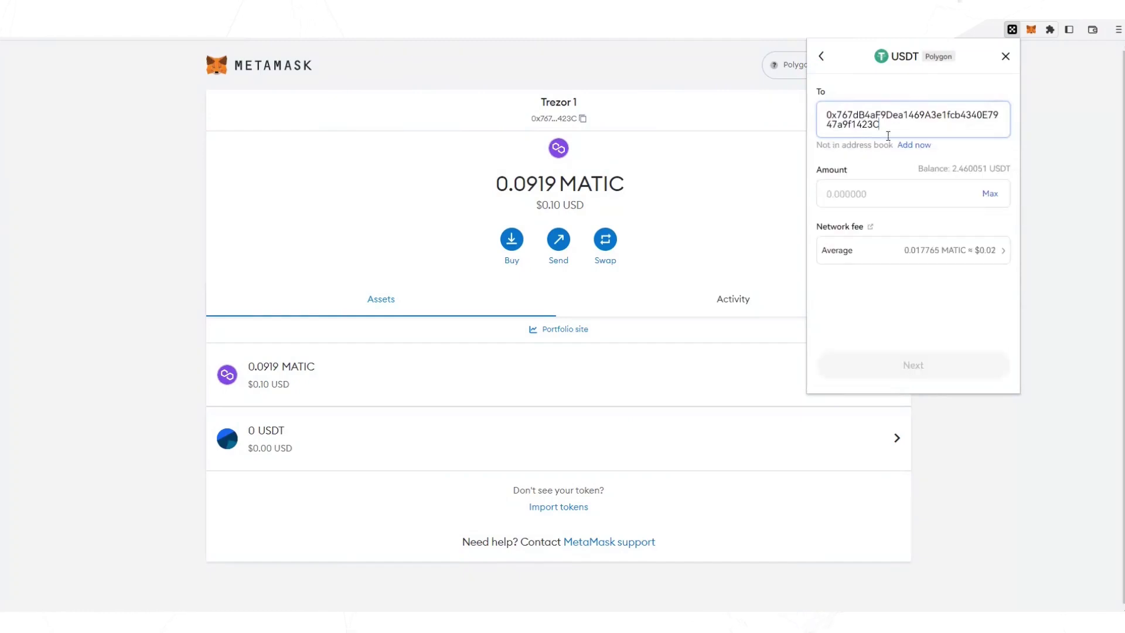
left_click(882, 198)
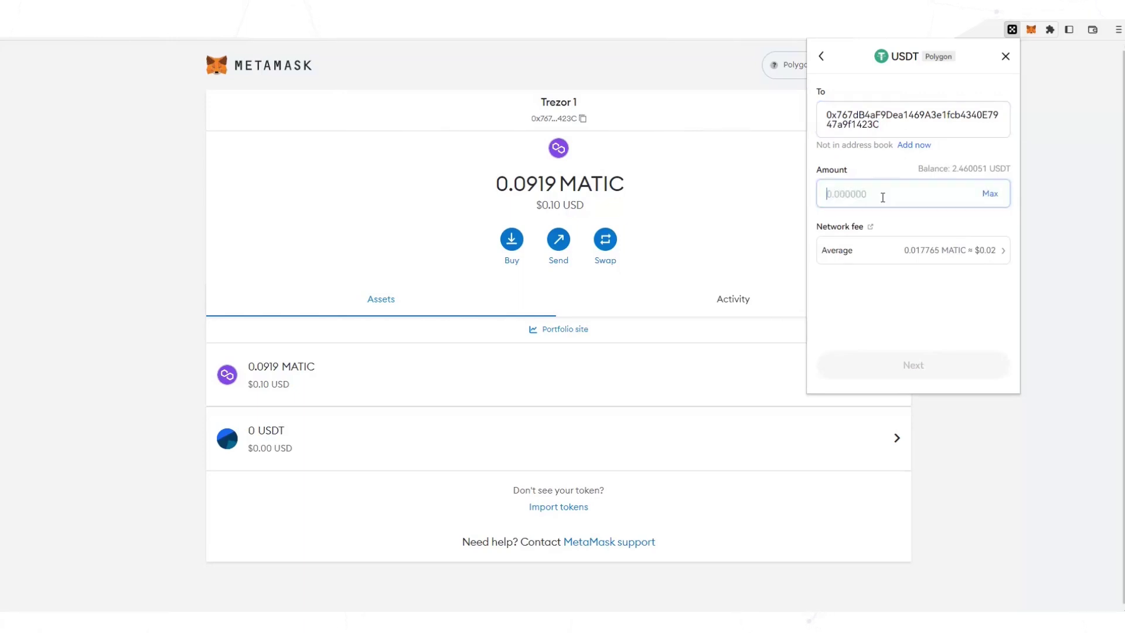
type("2")
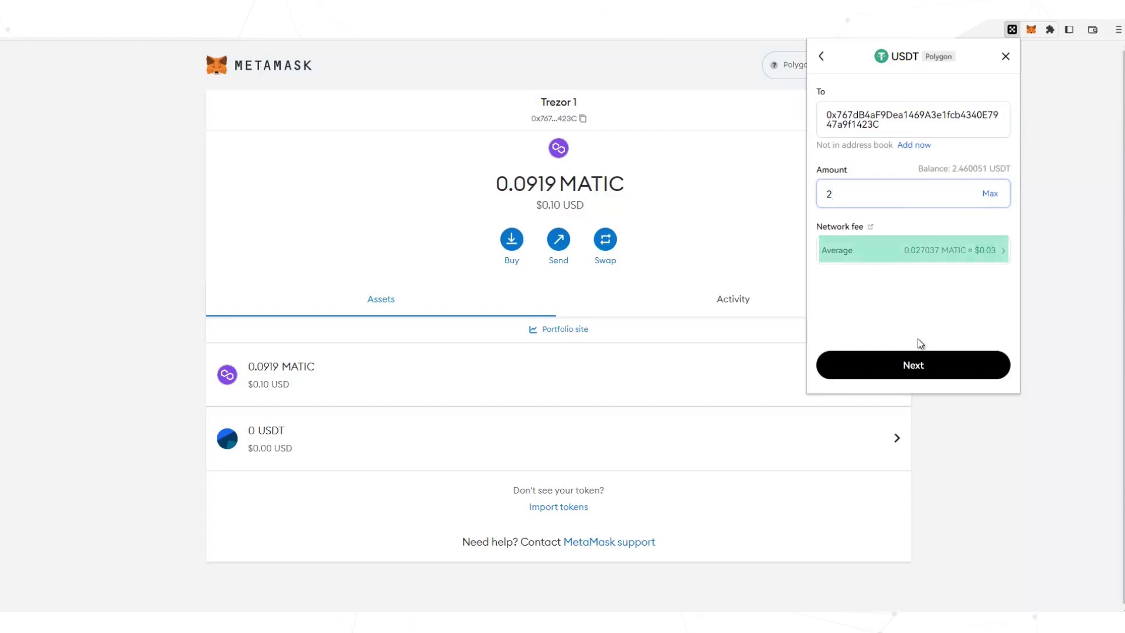
left_click(941, 370)
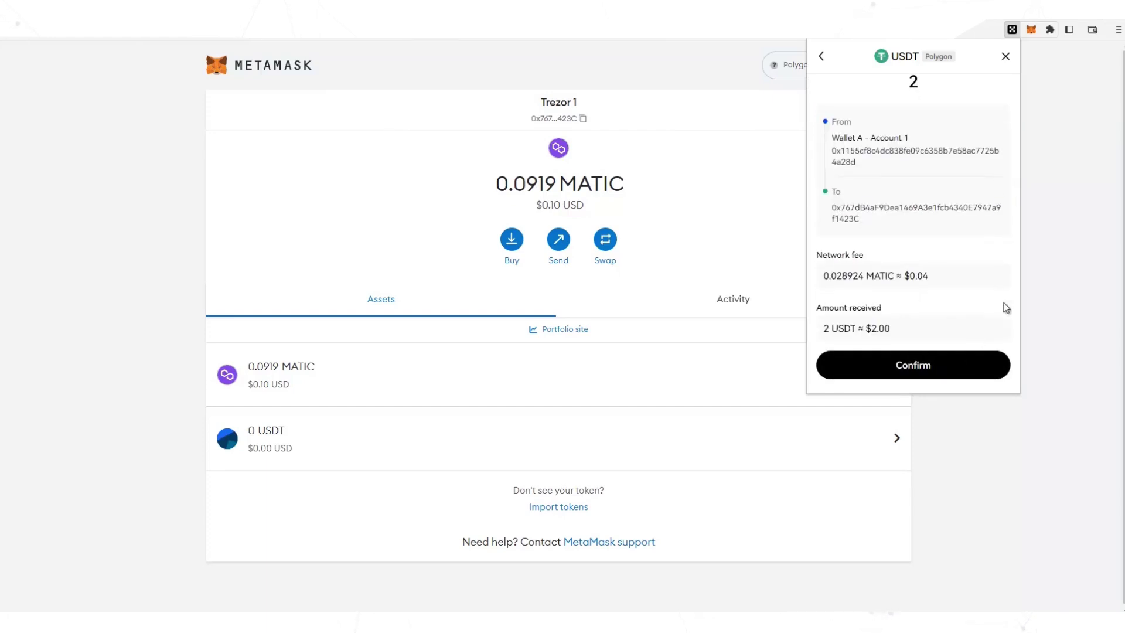
left_click(908, 365)
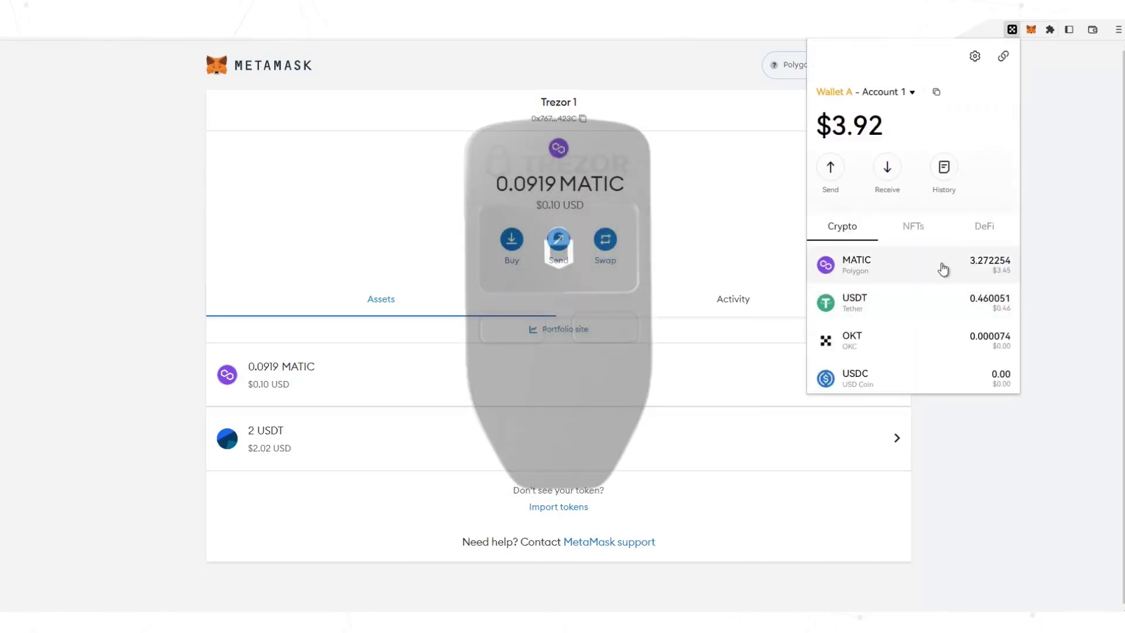
Copy OKX Wallet's USDT receiving address on Polygon, then close the wallet popup
left_click(902, 302)
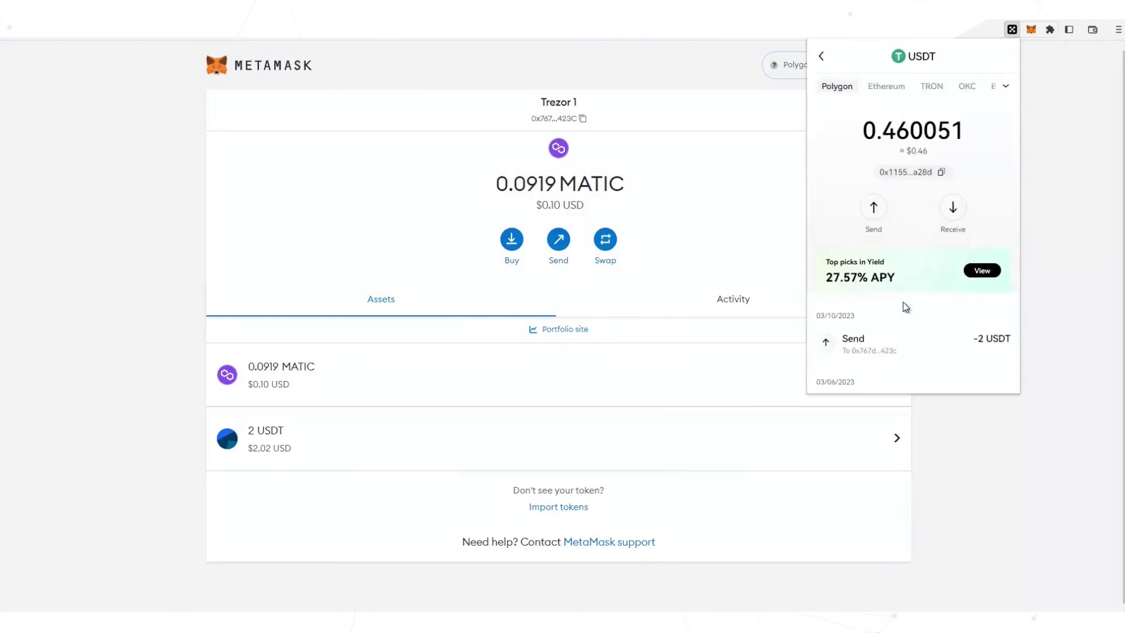
left_click(838, 89)
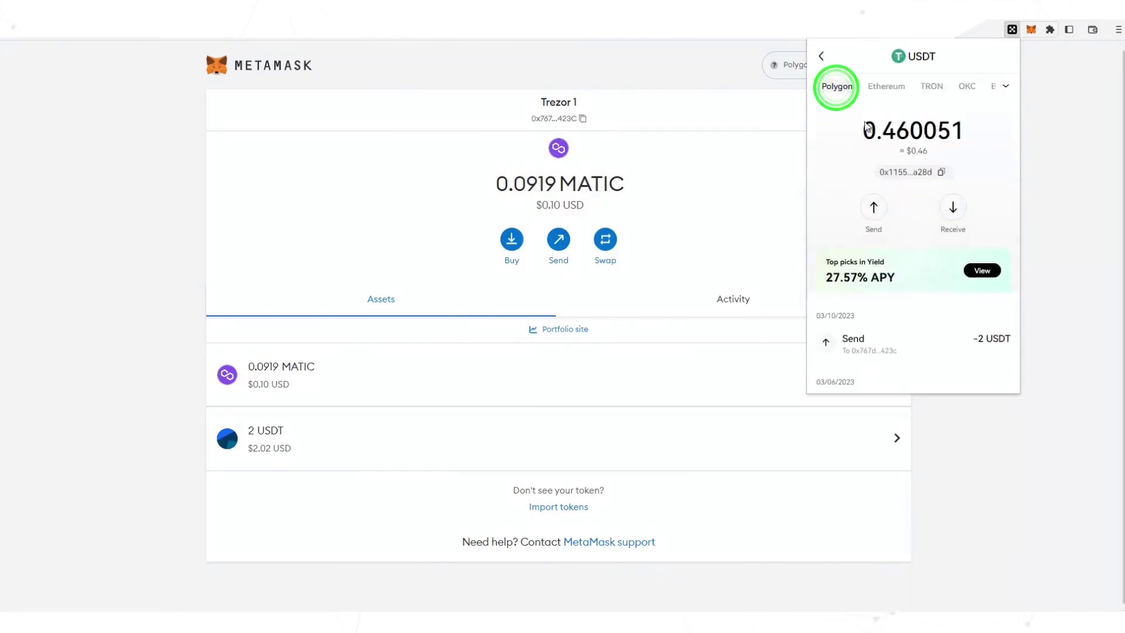
left_click(953, 209)
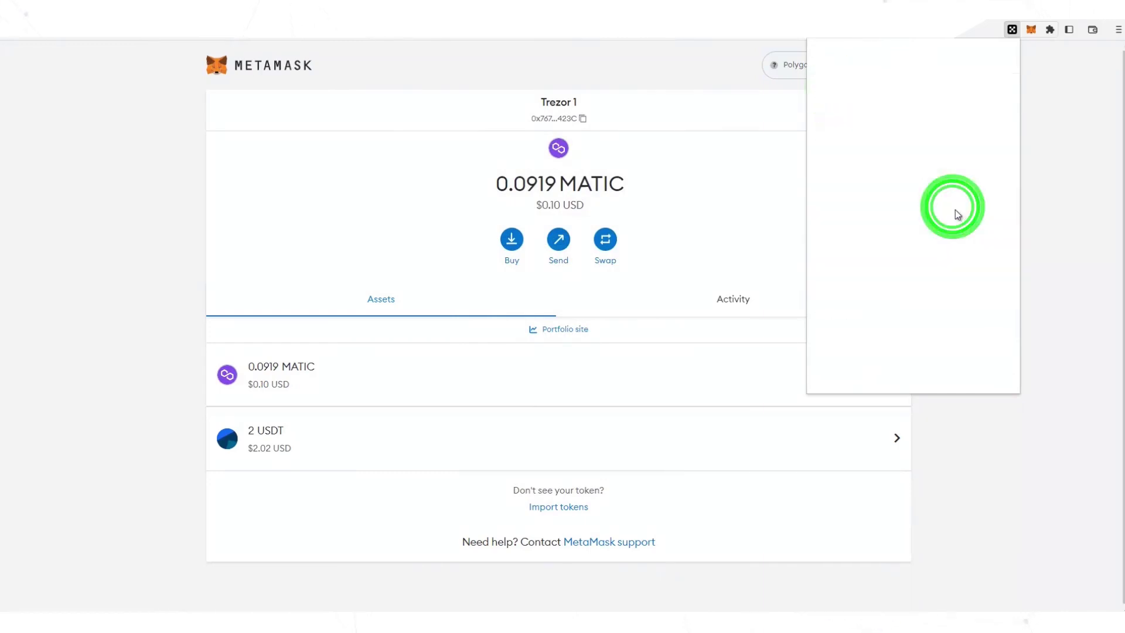
left_click(939, 365)
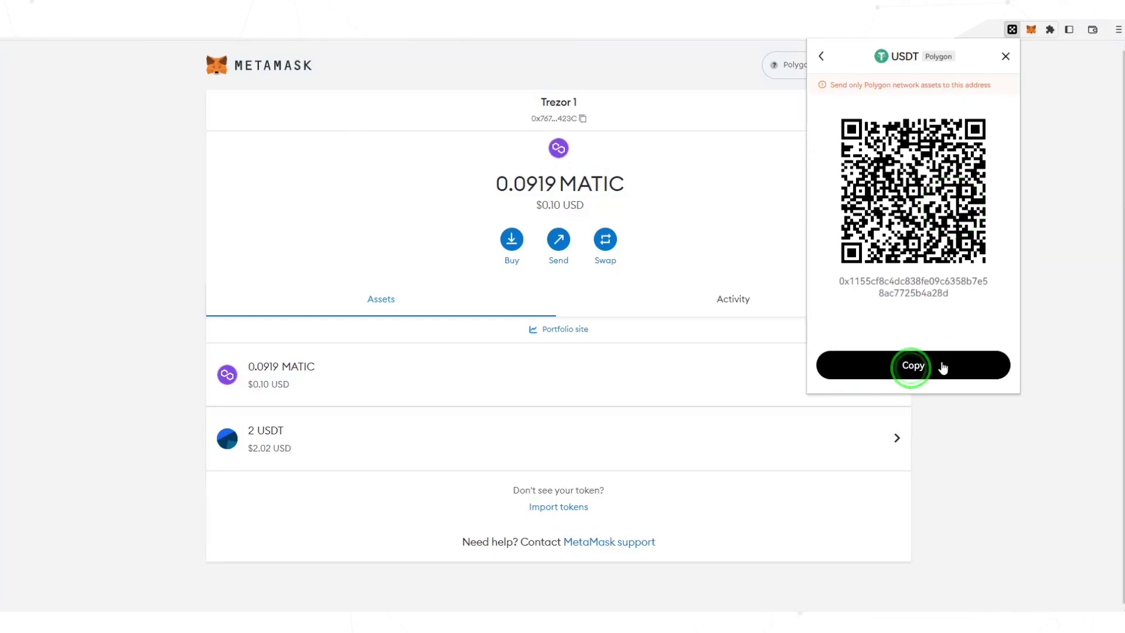
left_click(1071, 354)
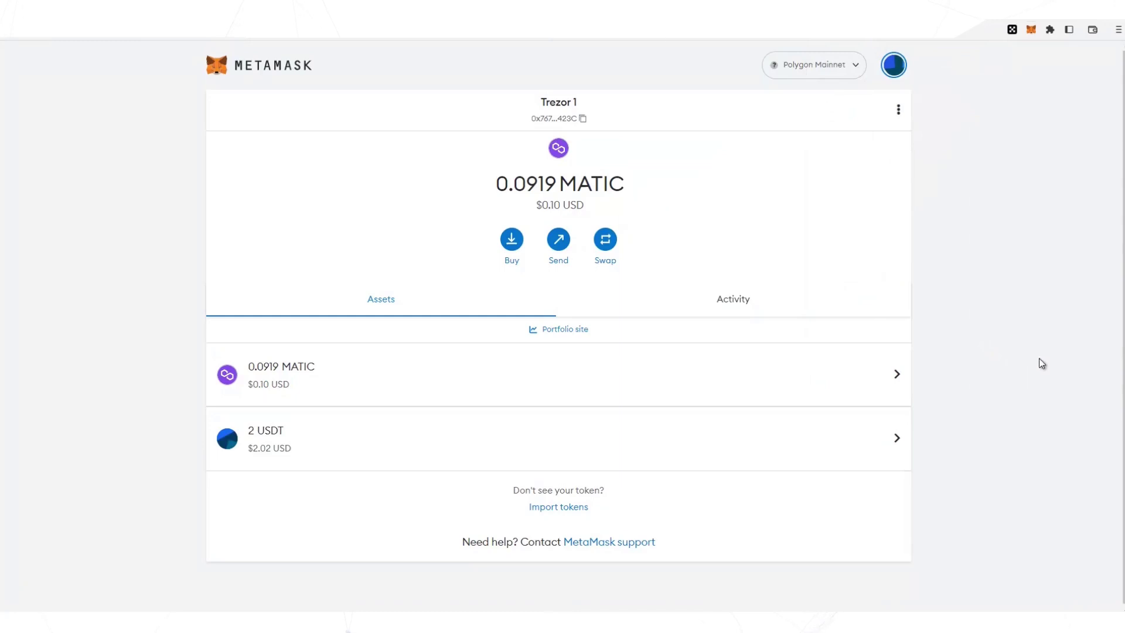
Set up a 2 USDT send from Trezor 1 to the pasted OKX Wallet address
mouse_move(829, 438)
left_click(737, 444)
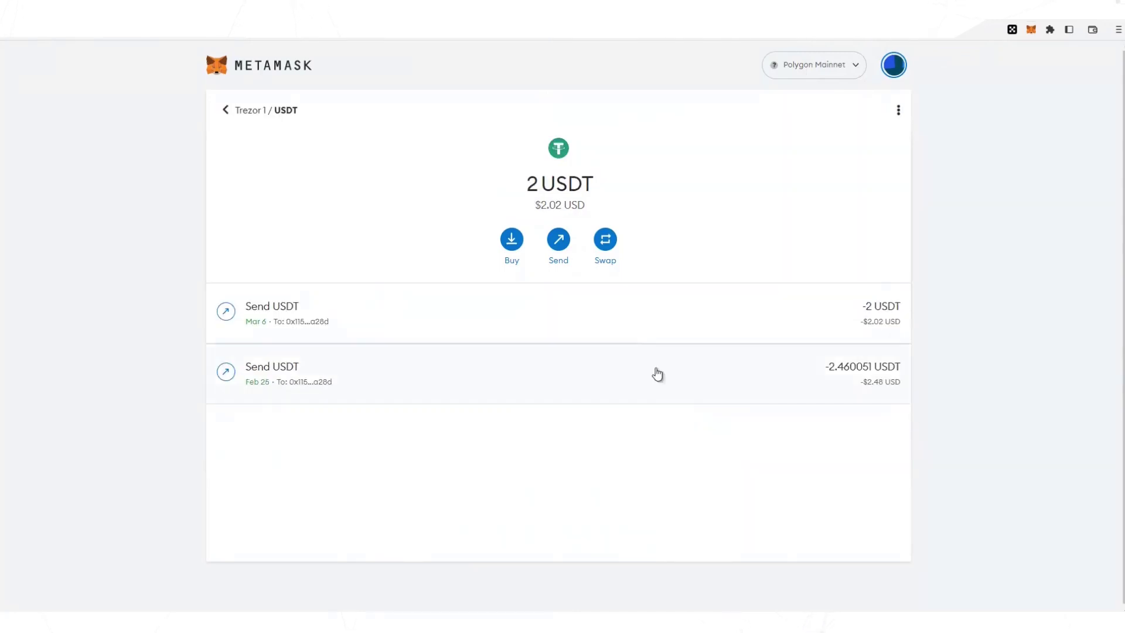
left_click(559, 241)
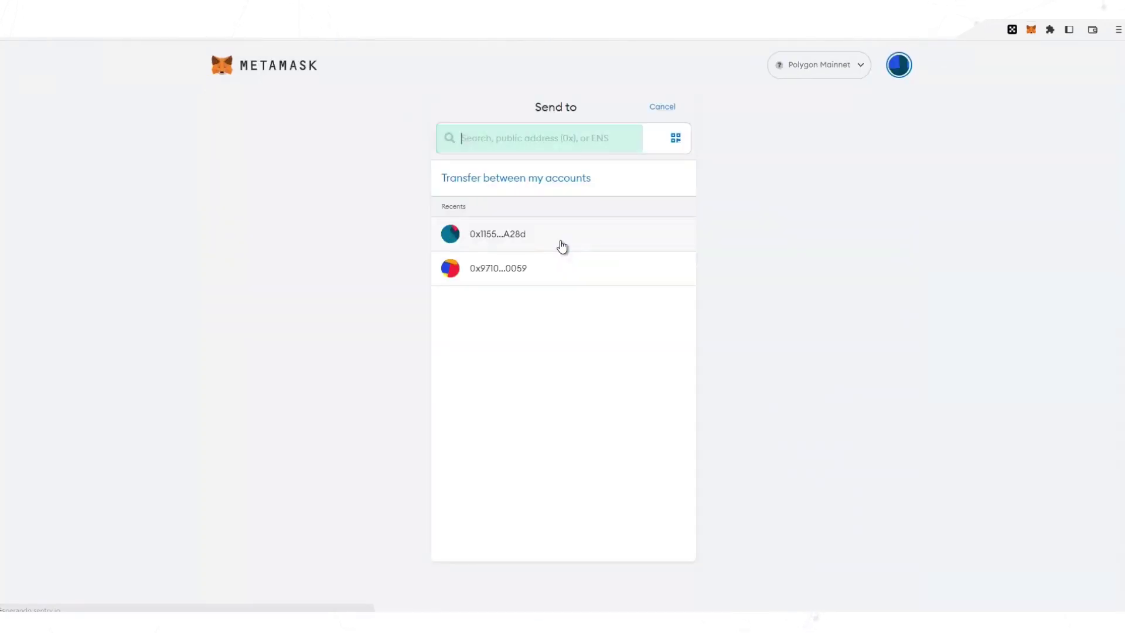
key("ctrl+v")
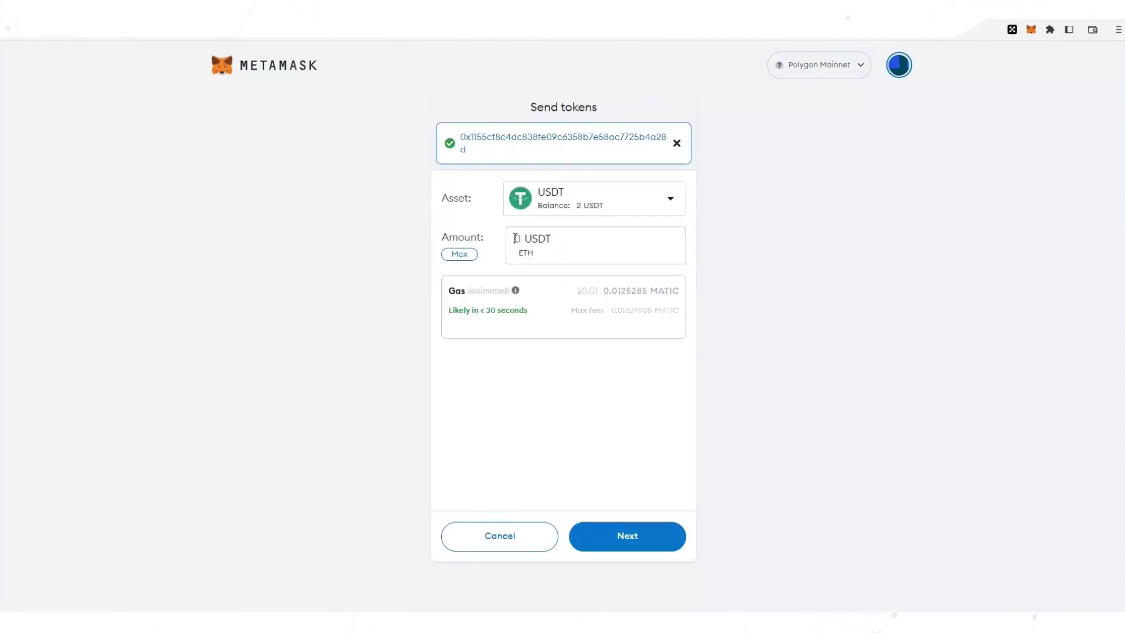
type("2")
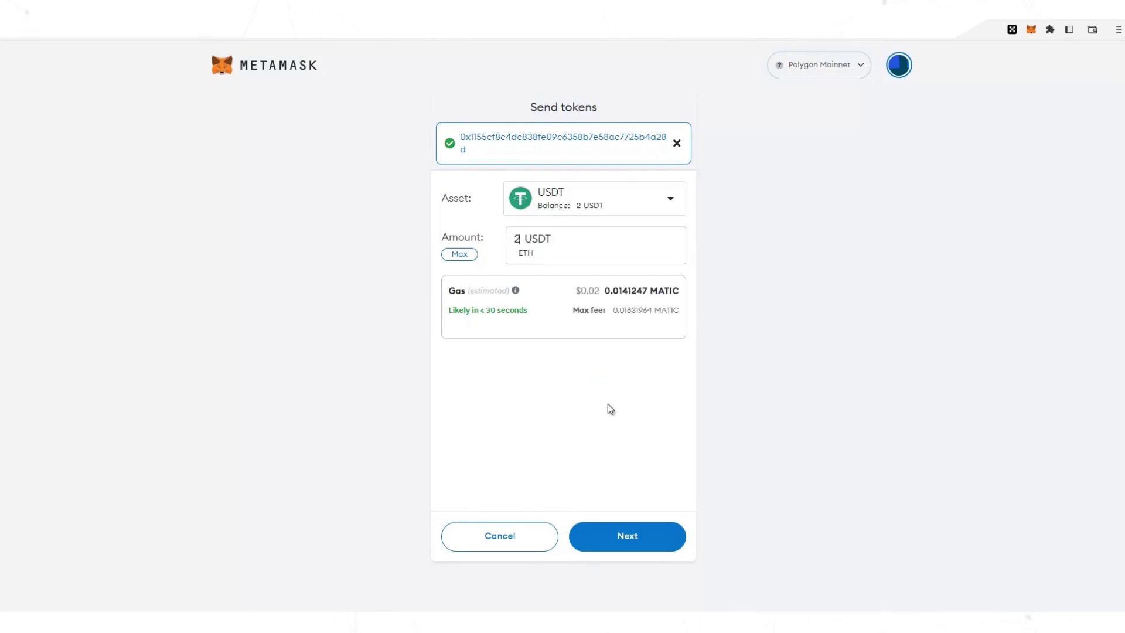
left_click(627, 536)
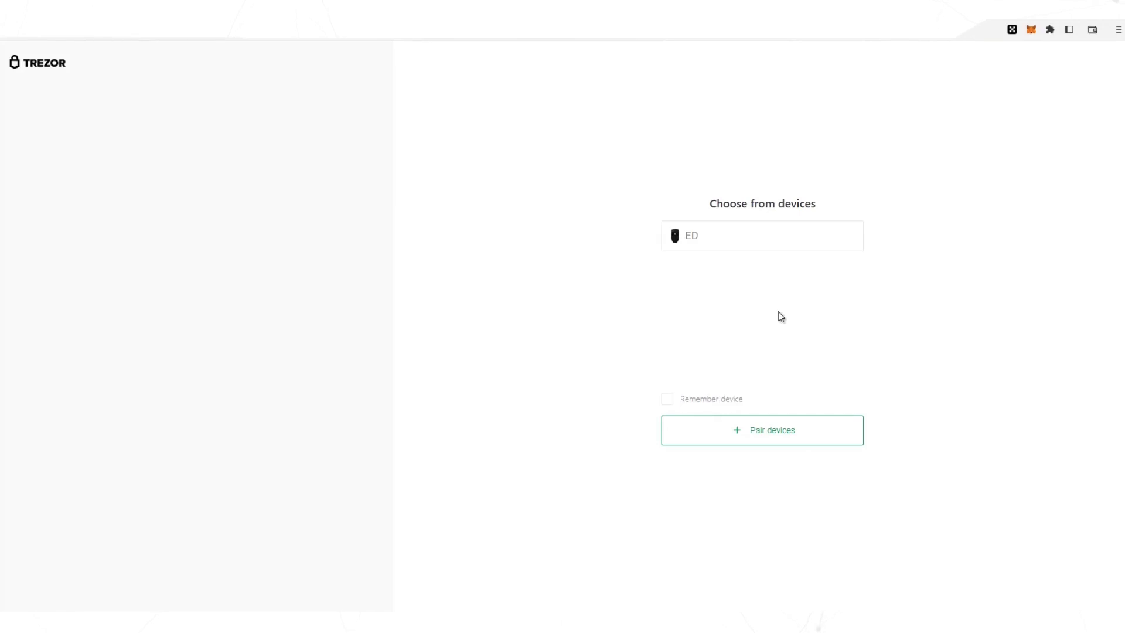
Select the ED Trezor device, unlock it with its PIN, and continue without a passphrase
left_click(772, 239)
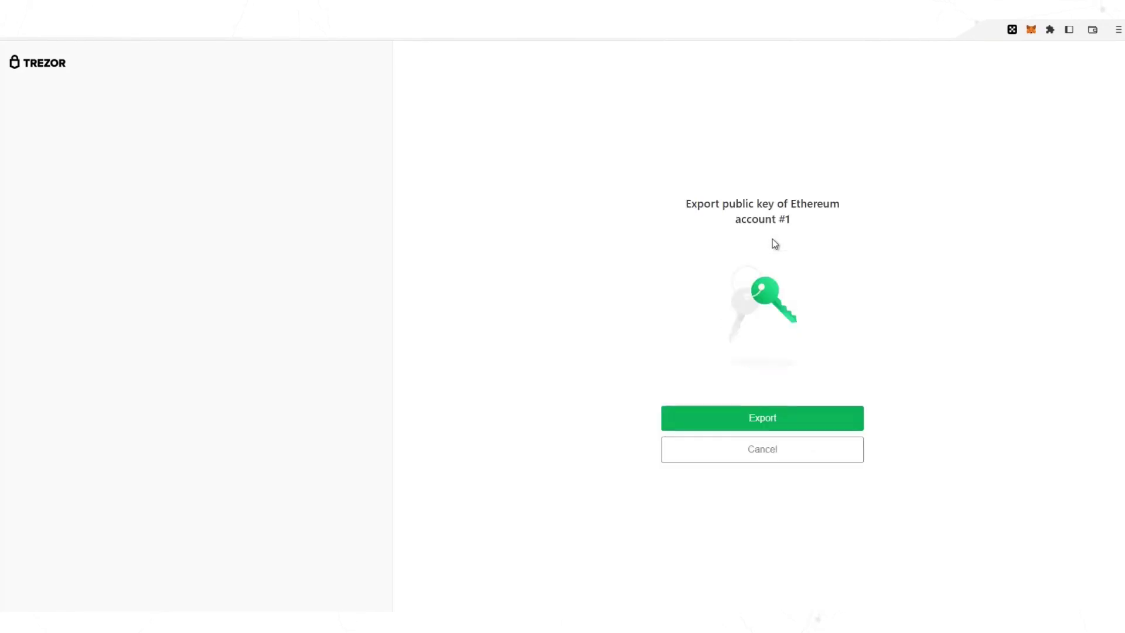
left_click(817, 423)
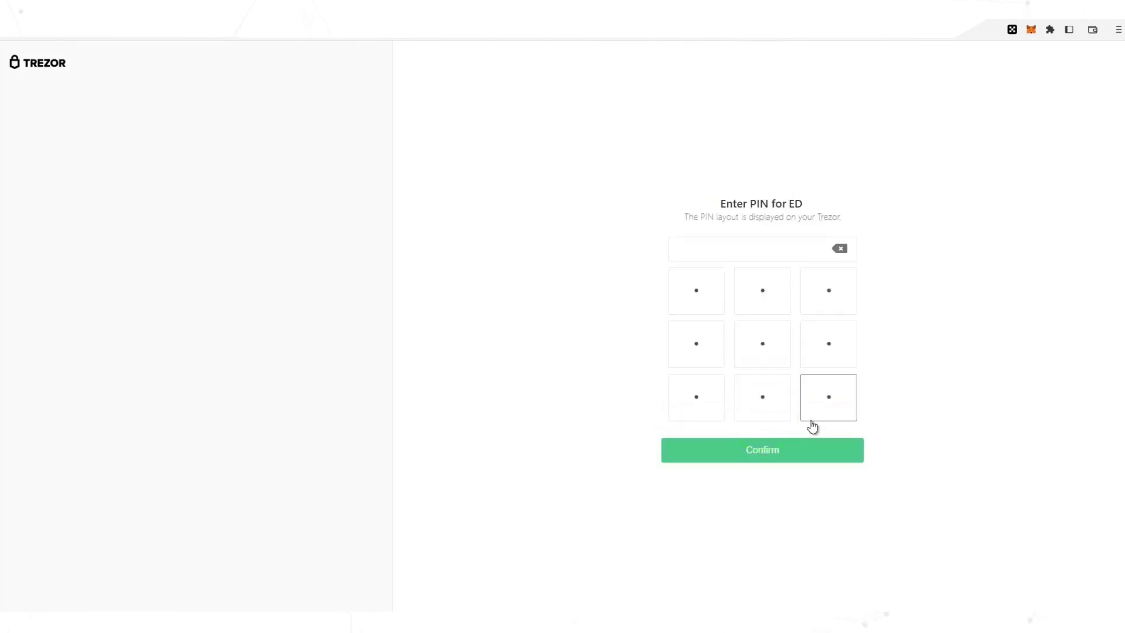
left_click(776, 304)
left_click(718, 299)
left_click(705, 356)
left_click(830, 295)
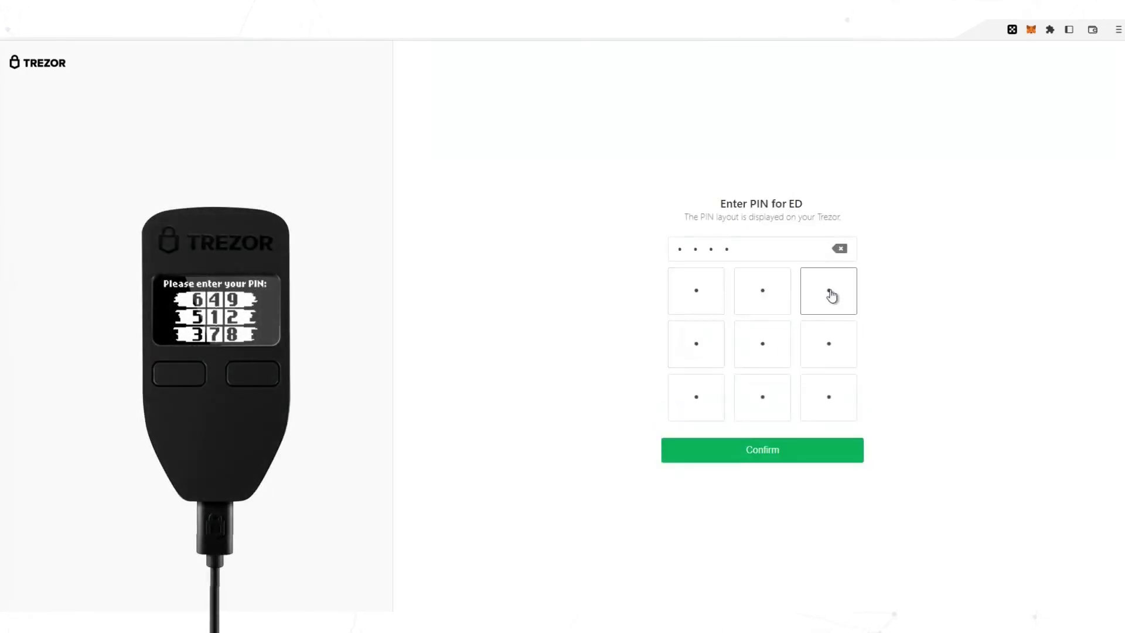
left_click(696, 290)
double_click(831, 397)
left_click(696, 396)
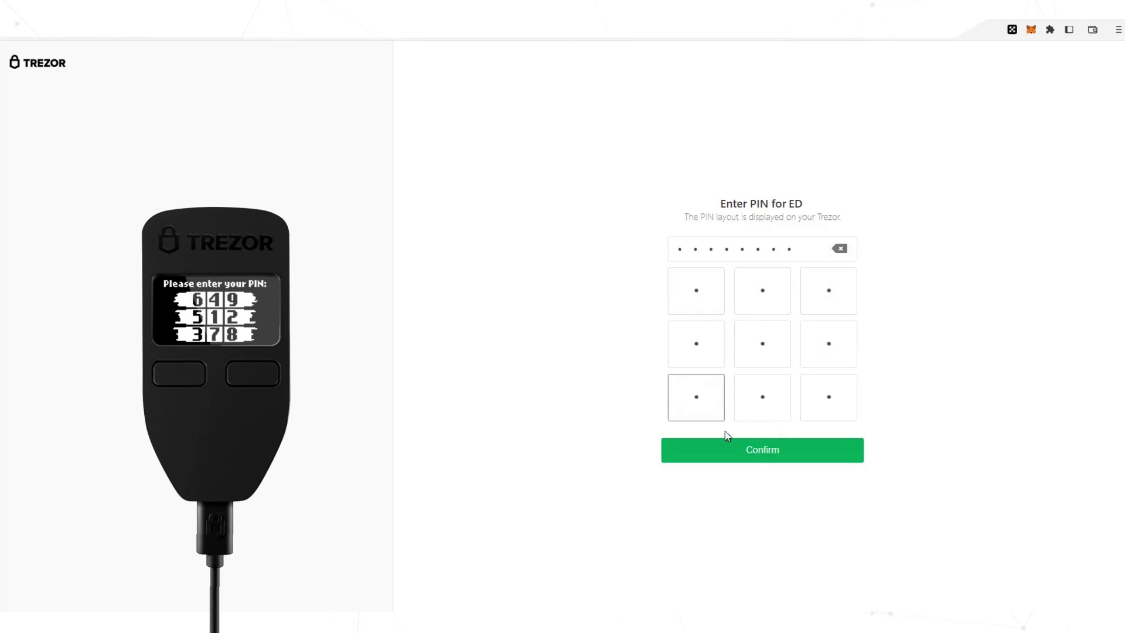
left_click(761, 450)
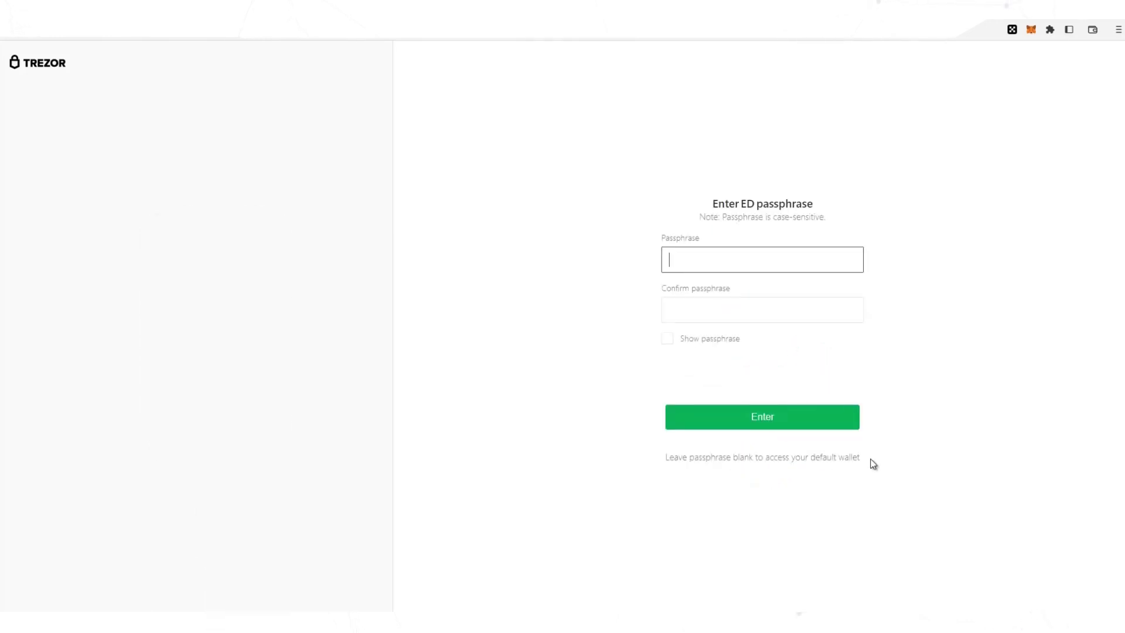
left_click(814, 424)
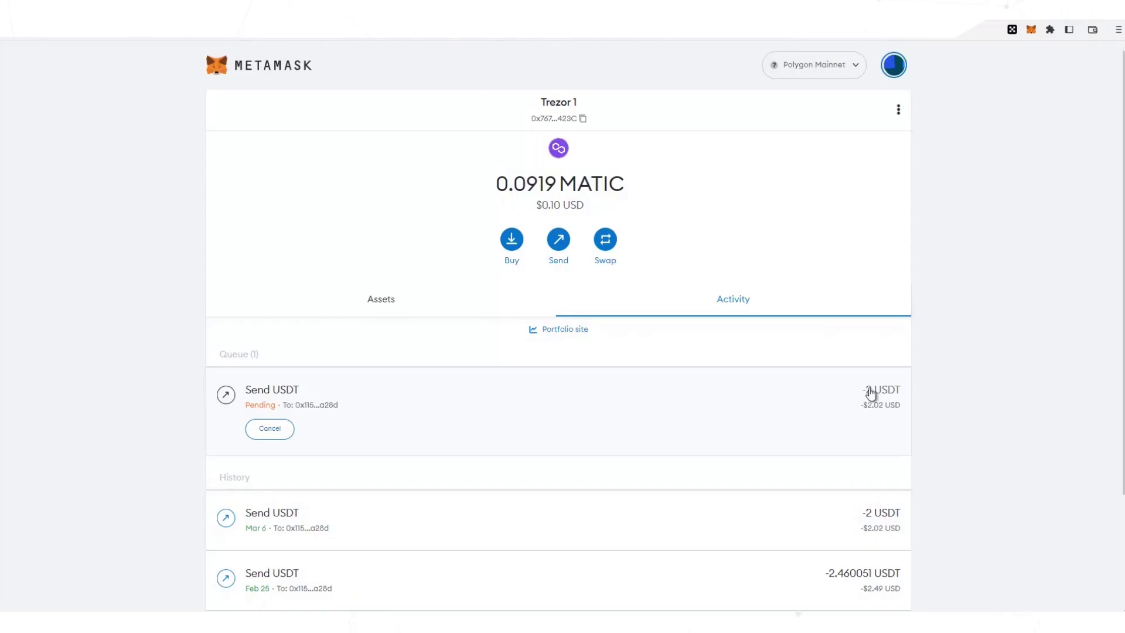
Check that OKX Wallet's USDT balance reads 2.460051 with a +2 USDT receipt
left_click(1012, 30)
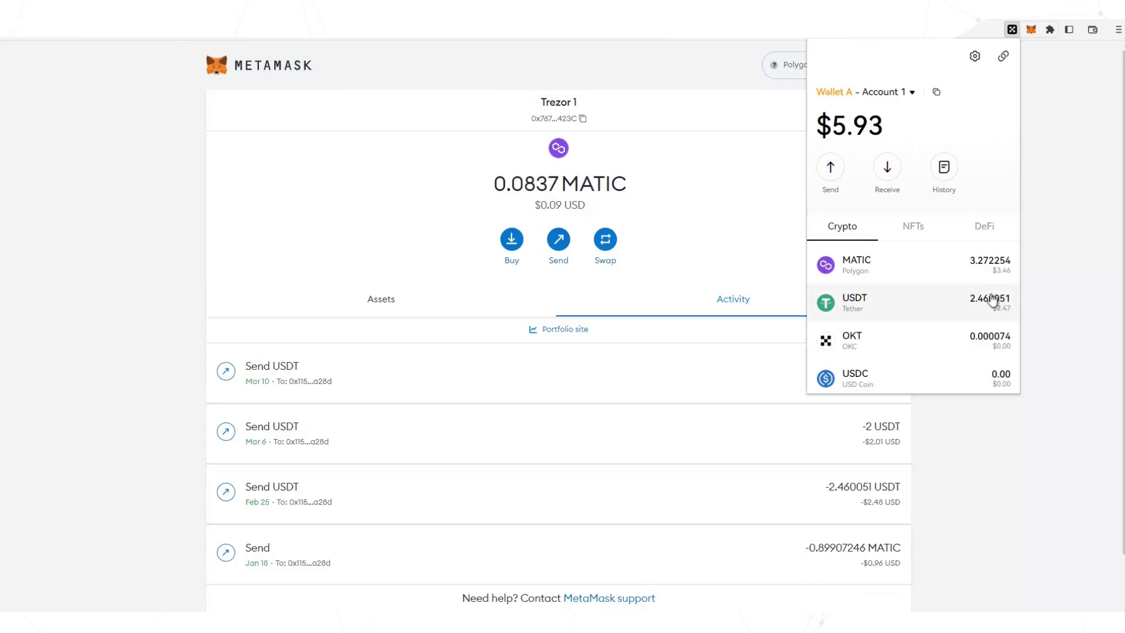
left_click(918, 305)
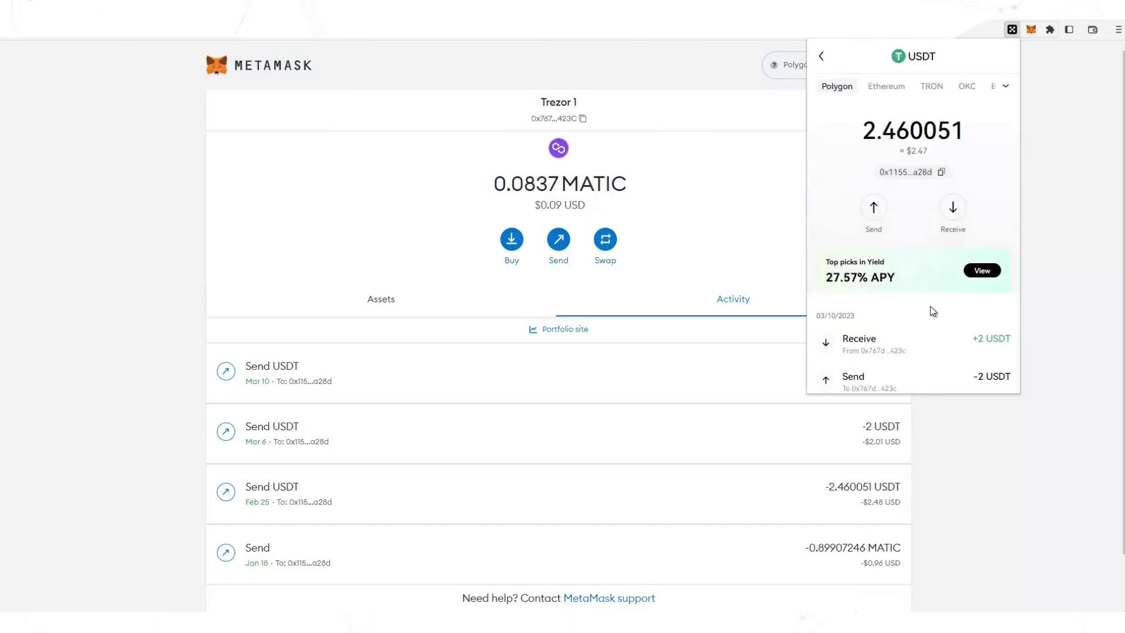